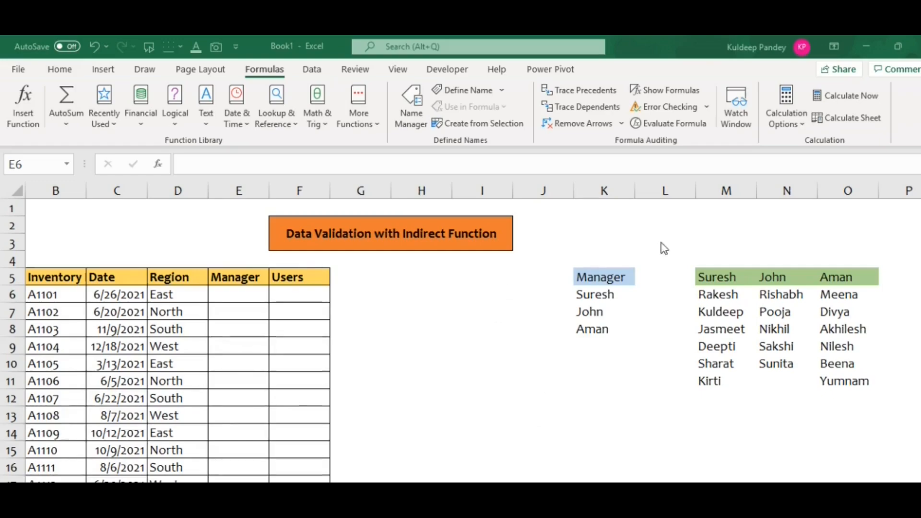
Step: Name the list of managers in K6:K8 as Manager
{"action": "left_click", "coordinate": [627, 281]}
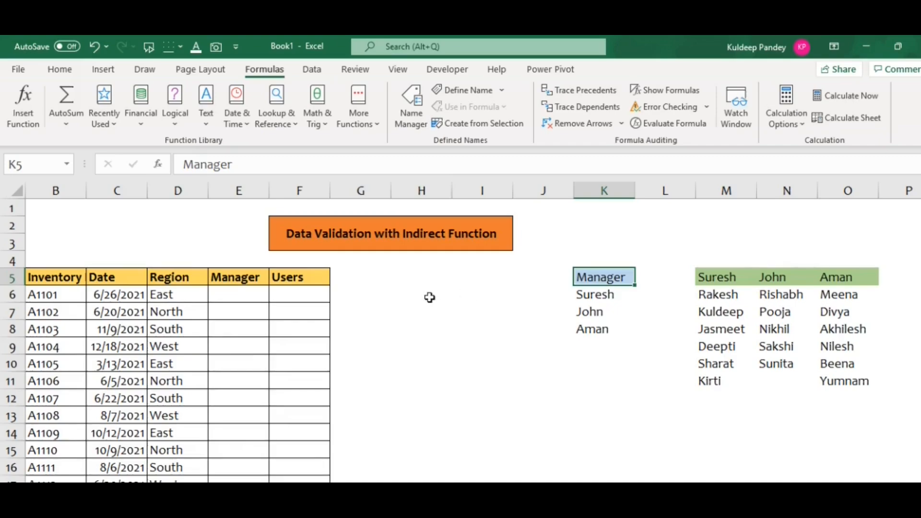
{"action": "left_click", "coordinate": [599, 294]}
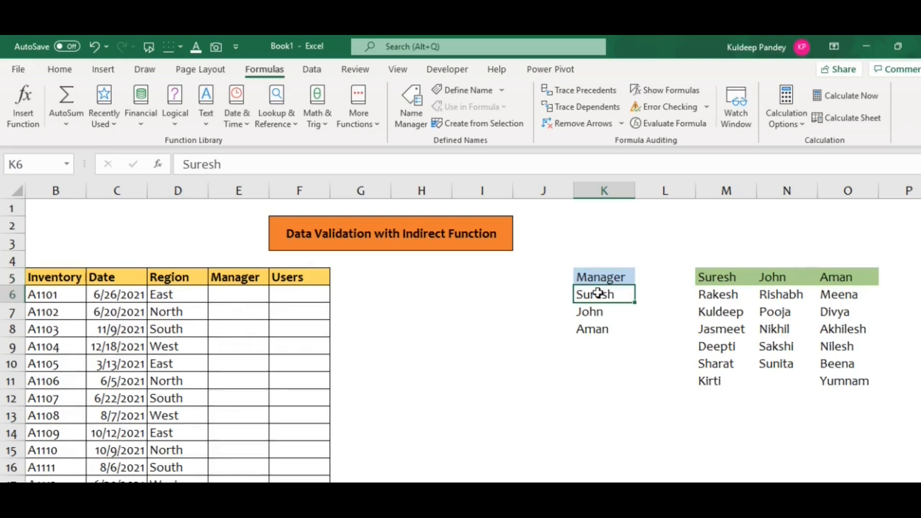
{"action": "key", "text": "shift+Down"}
{"action": "key", "text": "shift+Down"}
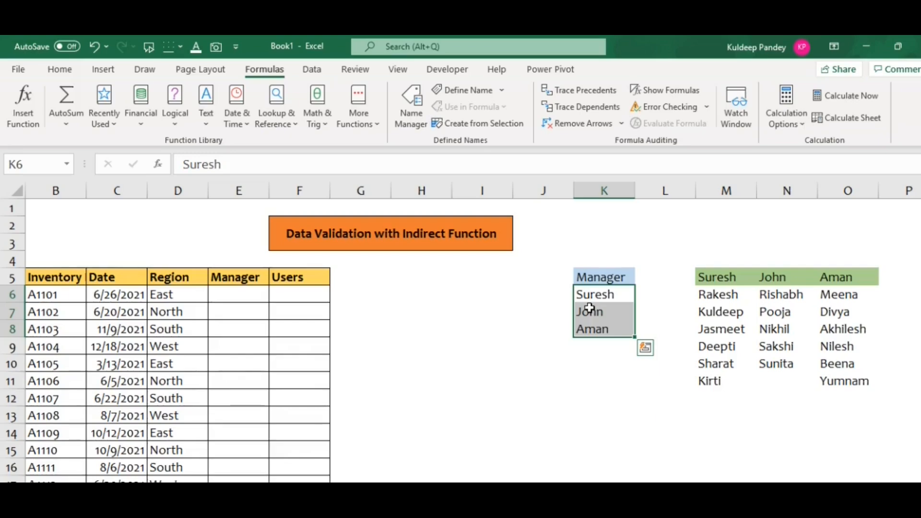
{"action": "left_click", "coordinate": [21, 170]}
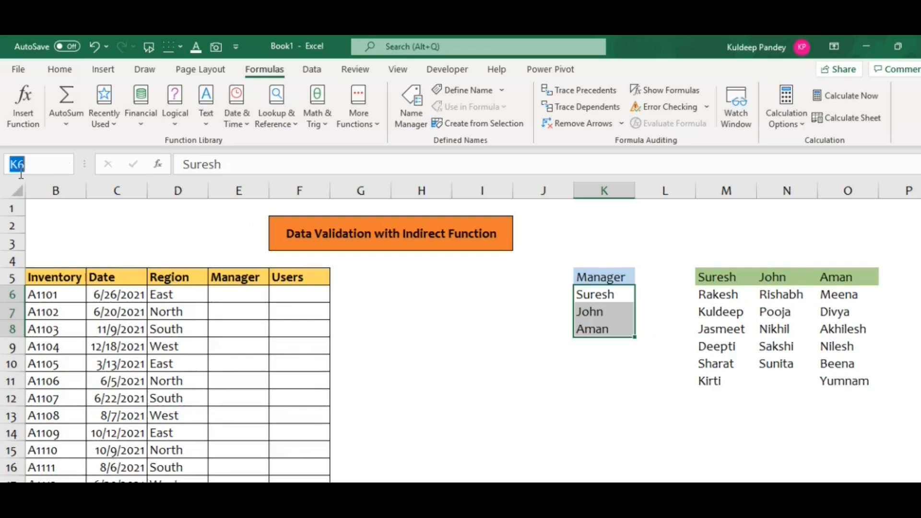
{"action": "type", "text": "Manager"}
{"action": "key", "text": "Return"}
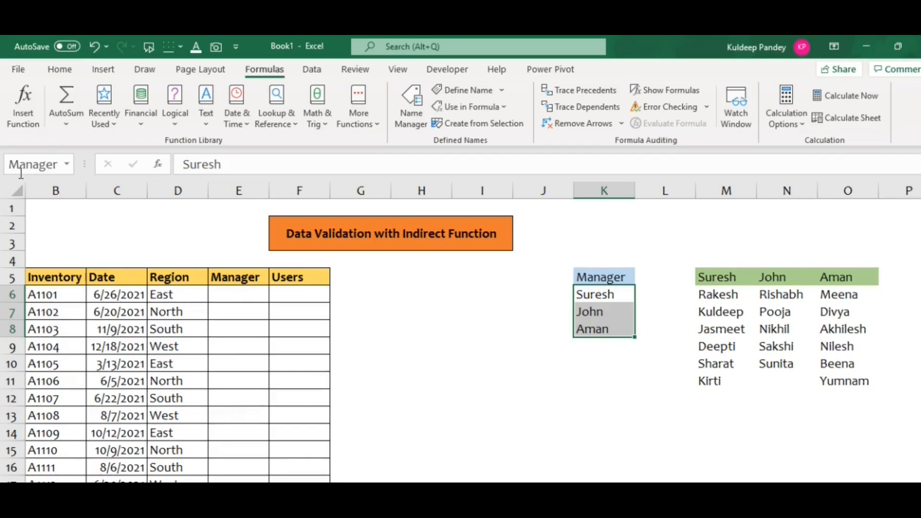
Step: Apply data validation to the Manager column down to E31, allowing a List with the source =Manager
{"action": "left_click", "coordinate": [242, 312]}
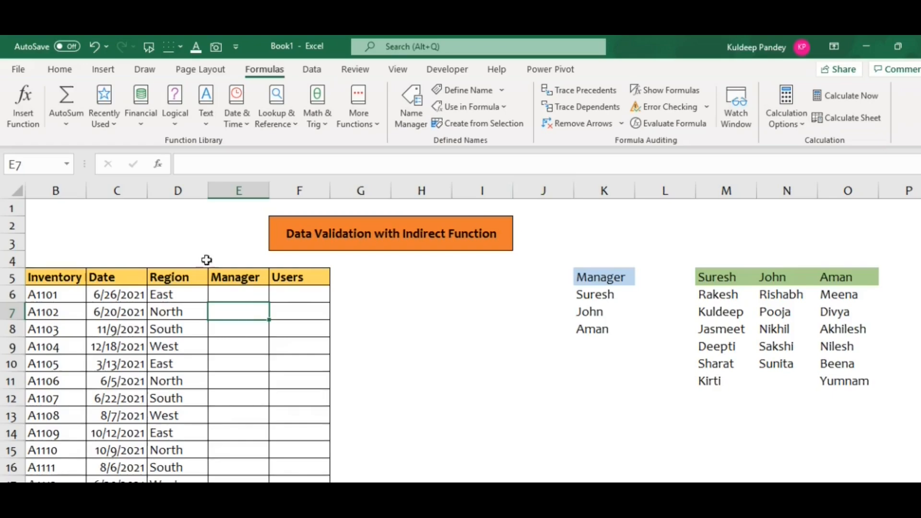
{"action": "left_click", "coordinate": [195, 294]}
{"action": "key", "text": "ctrl+Down"}
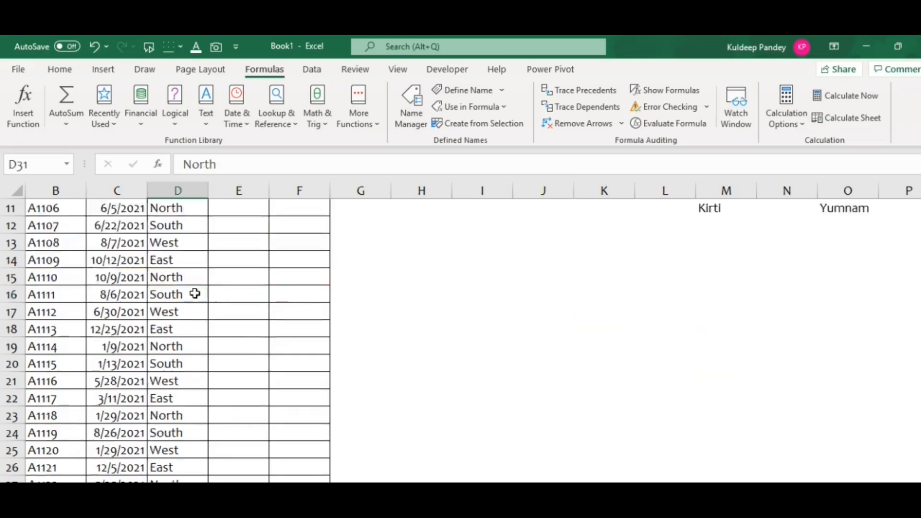
{"action": "key", "text": "Right"}
{"action": "key", "text": "ctrl+shift+Up"}
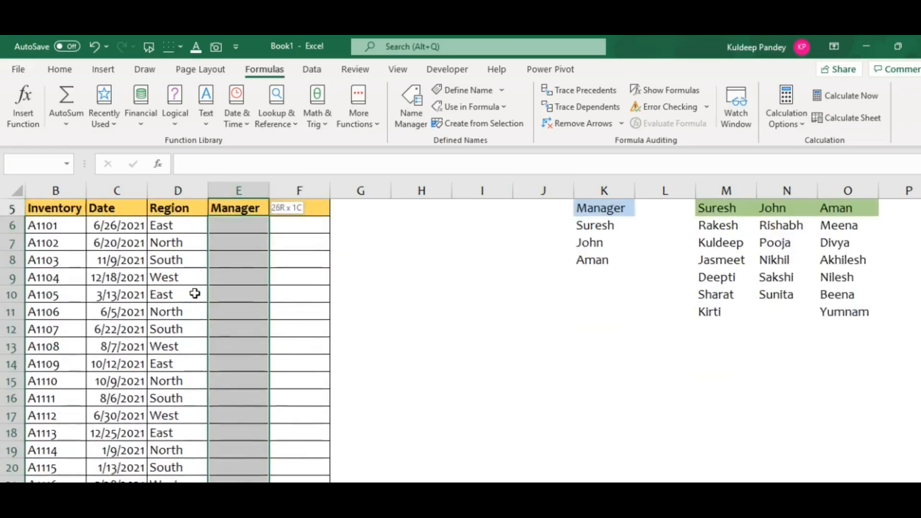
{"action": "key", "text": "shift+Down"}
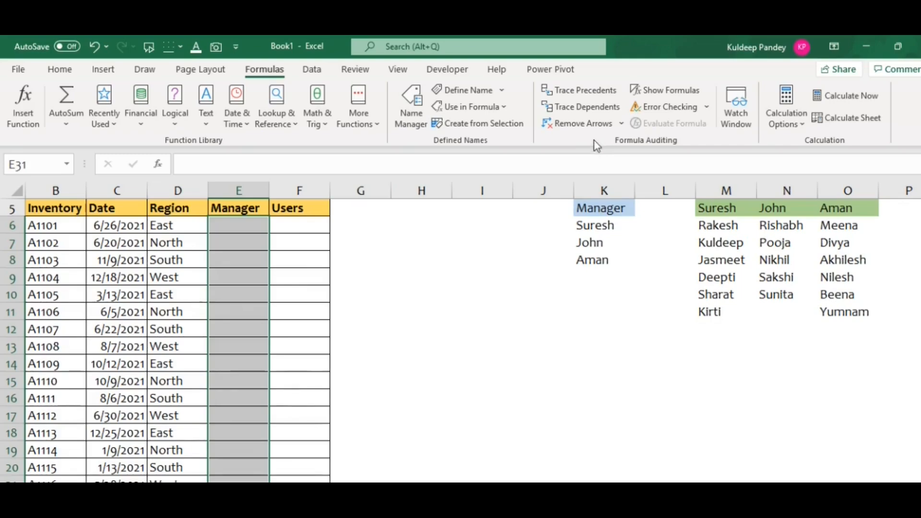
{"action": "left_click", "coordinate": [312, 69]}
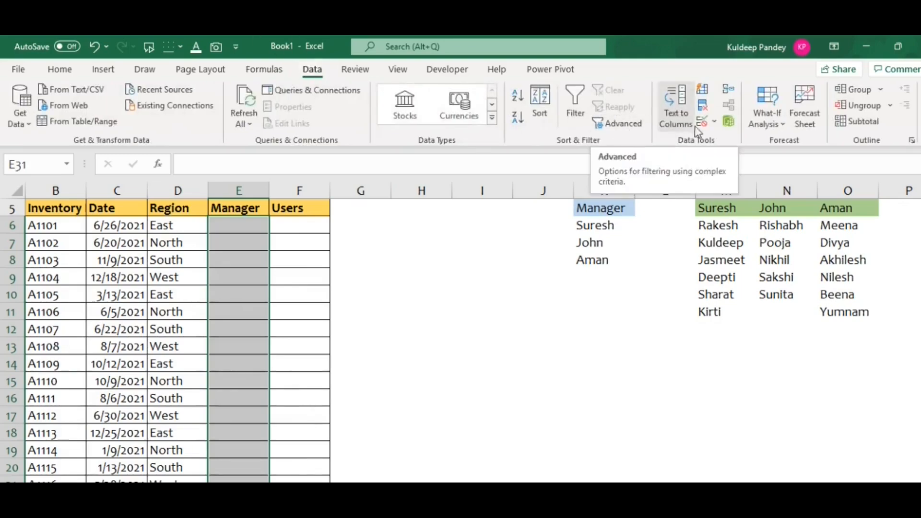
{"action": "left_click", "coordinate": [716, 124]}
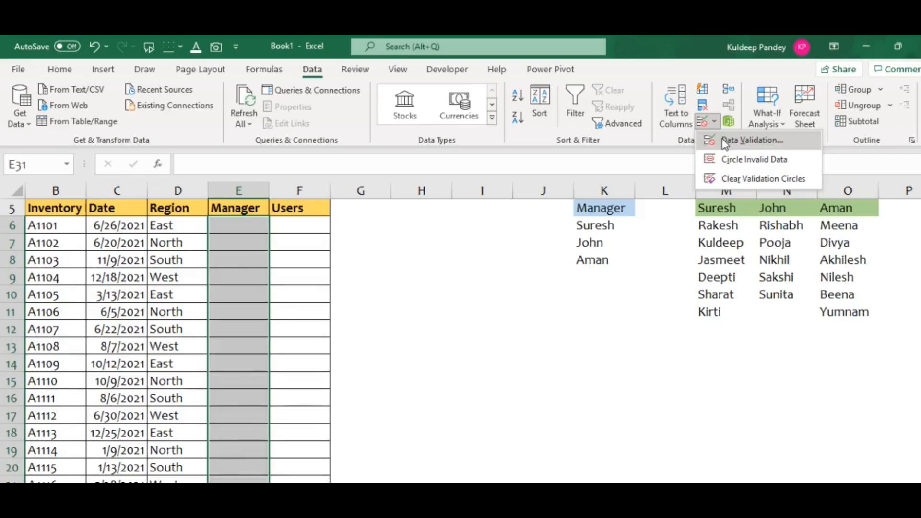
{"action": "left_click", "coordinate": [722, 139]}
{"action": "left_click", "coordinate": [487, 233]}
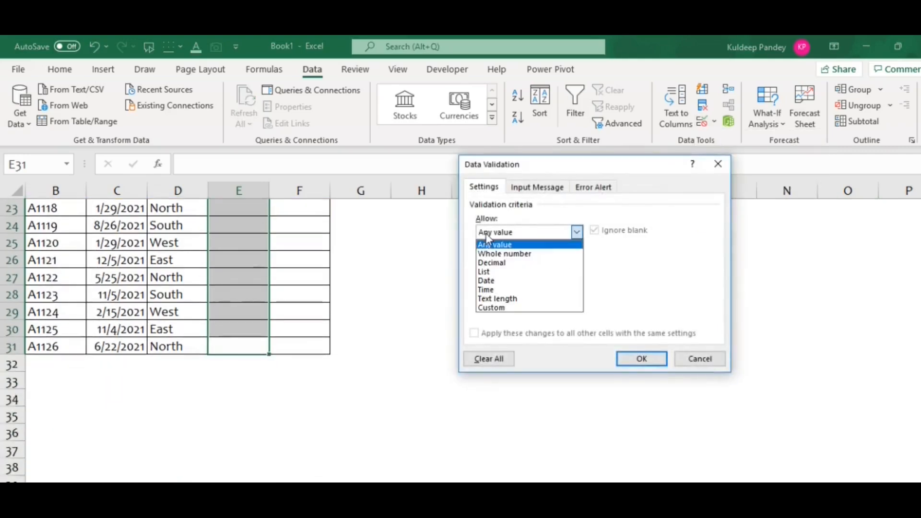
{"action": "left_click", "coordinate": [487, 273]}
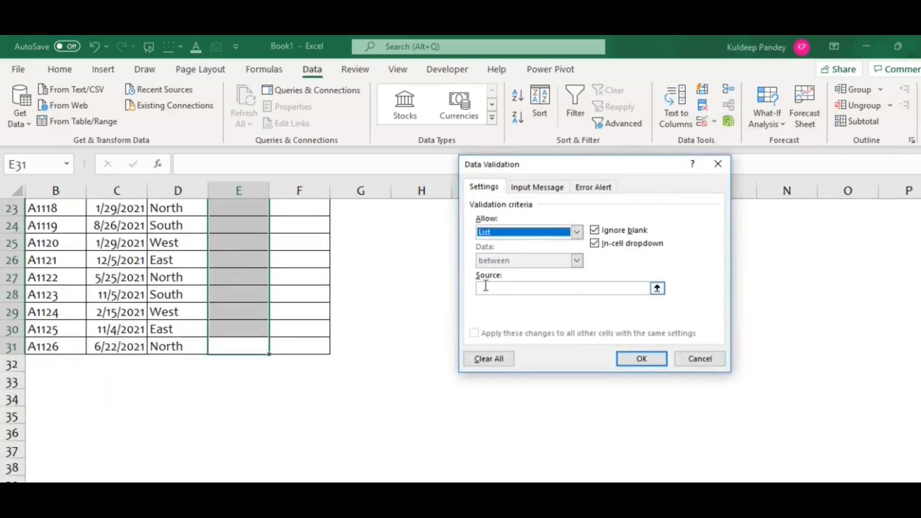
{"action": "left_click", "coordinate": [486, 288]}
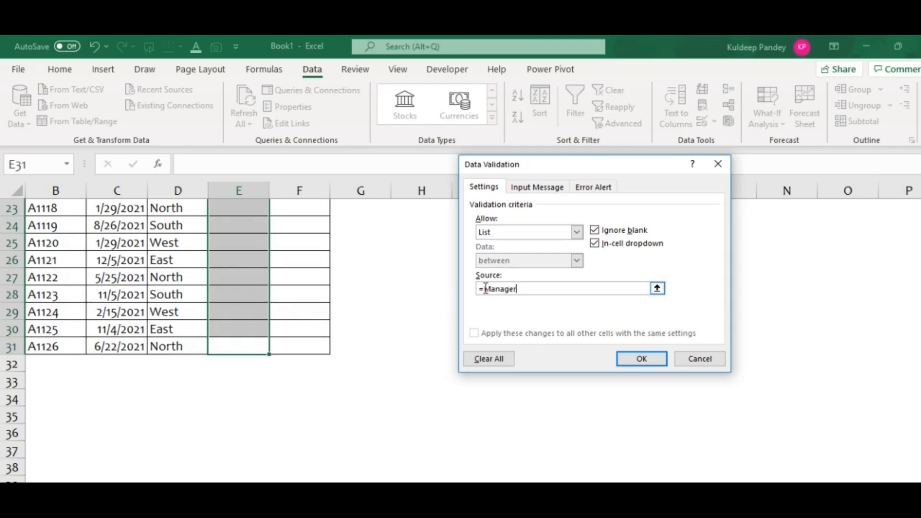
{"action": "left_click", "coordinate": [642, 358]}
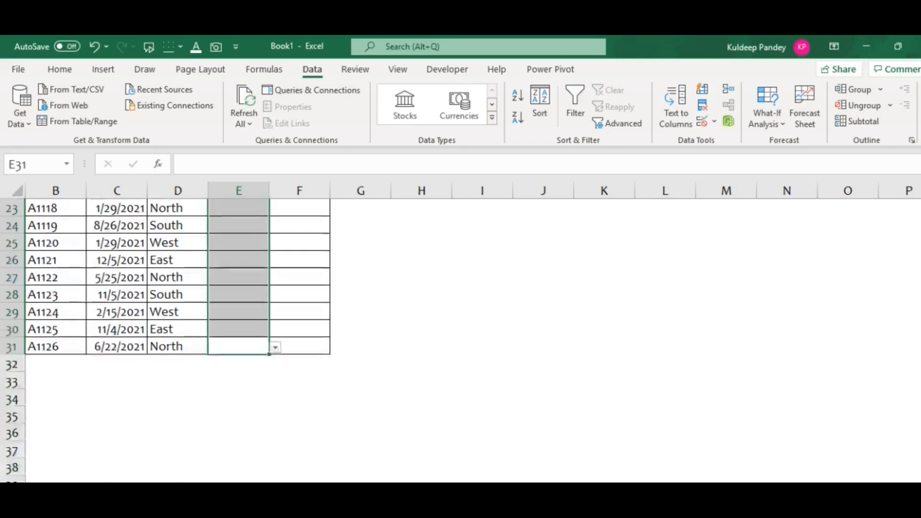
{"action": "scroll", "coordinate": [358, 297], "scroll_direction": "up", "scroll_amount": 6}
{"action": "left_click", "coordinate": [253, 312]}
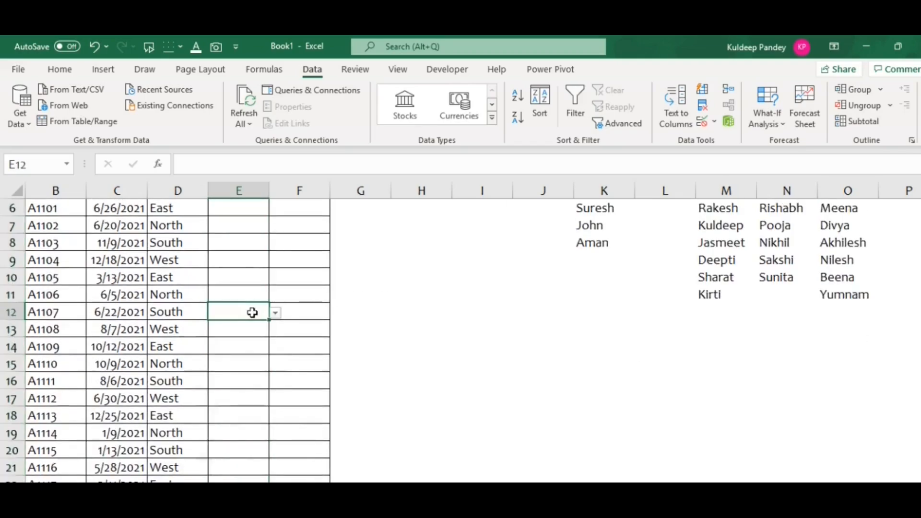
{"action": "key", "text": "Up"}
{"action": "key", "text": "Up"}
{"action": "key", "text": "Up"}
{"action": "key", "text": "Up"}
{"action": "key", "text": "Up"}
{"action": "key", "text": "Up"}
{"action": "key", "text": "Up"}
{"action": "key", "text": "Down"}
{"action": "key", "text": "Down"}
{"action": "key", "text": "Down"}
{"action": "key", "text": "Down"}
{"action": "key", "text": "Down"}
{"action": "key", "text": "Down"}
{"action": "key", "text": "Down"}
{"action": "key", "text": "Down"}
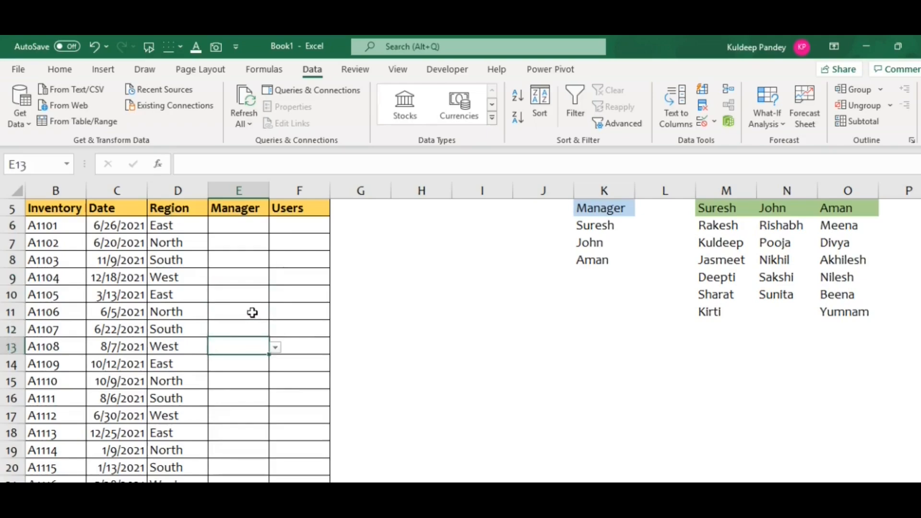
Step: Choose the first listed manager in E6 and the second listed manager in E7 from their dropdowns
{"action": "key", "text": "Up"}
{"action": "key", "text": "Up"}
{"action": "key", "text": "Up"}
{"action": "key", "text": "Up"}
{"action": "key", "text": "Up"}
{"action": "key", "text": "Up"}
{"action": "key", "text": "Up"}
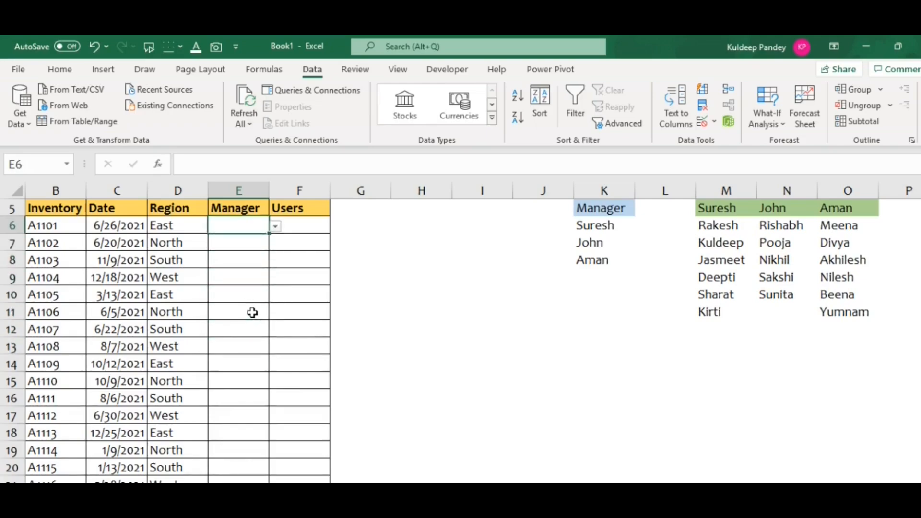
{"action": "key", "text": "alt+Down"}
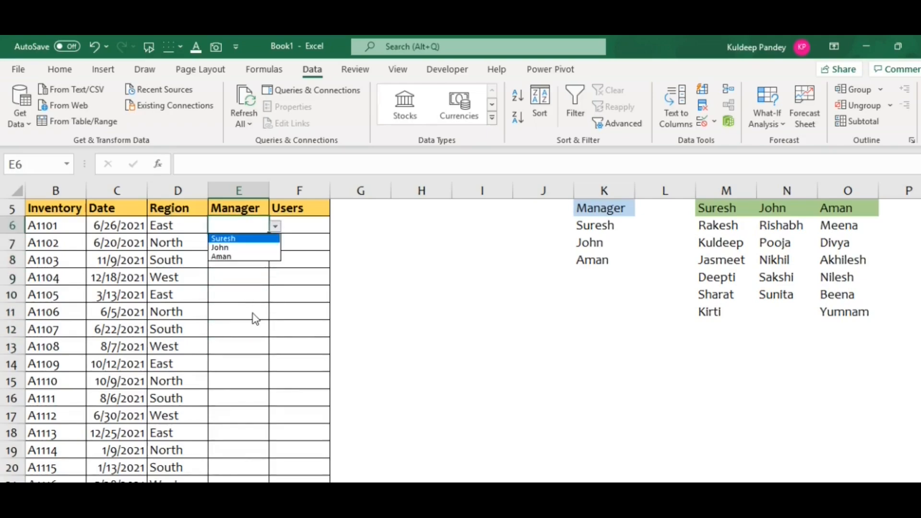
{"action": "left_click", "coordinate": [227, 238]}
{"action": "left_click", "coordinate": [228, 237]}
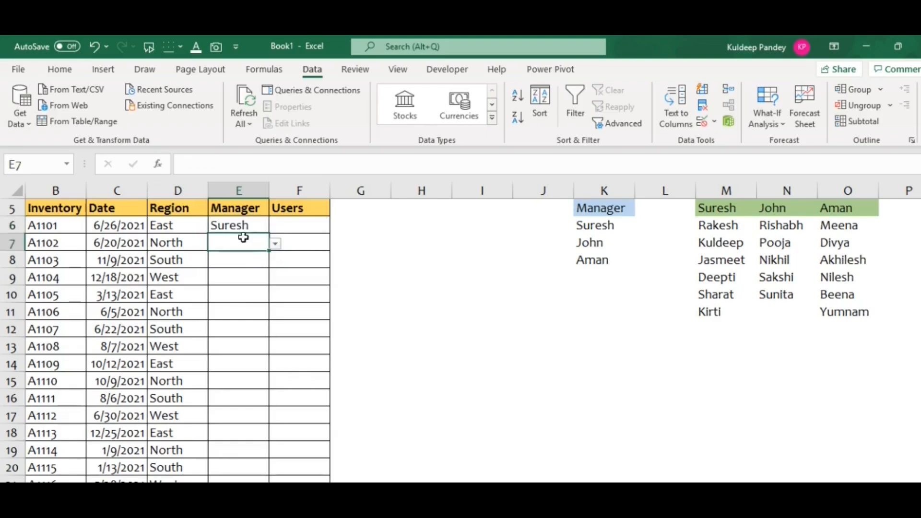
{"action": "left_click", "coordinate": [275, 243]}
{"action": "left_click", "coordinate": [246, 265]}
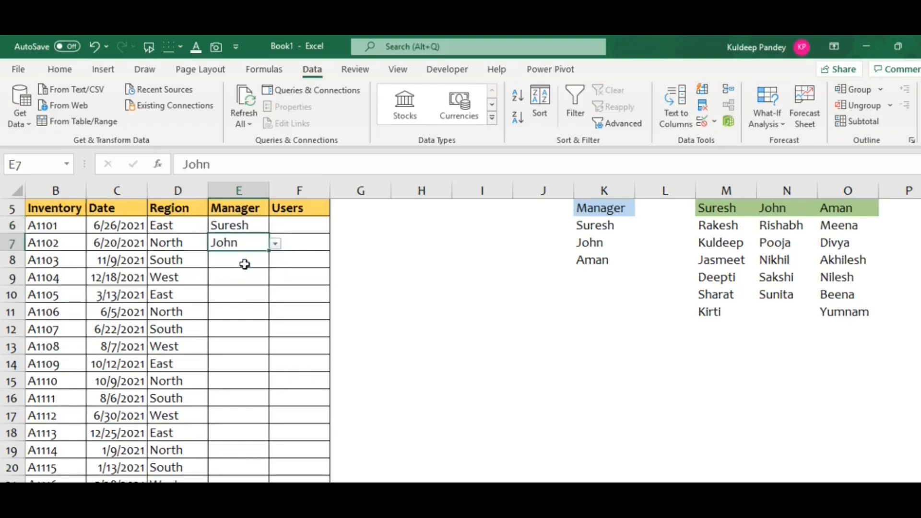
Step: Choose the third listed manager in E8 and the second listed manager in E9 from their dropdowns
{"action": "left_click", "coordinate": [243, 263]}
{"action": "left_click", "coordinate": [274, 263]}
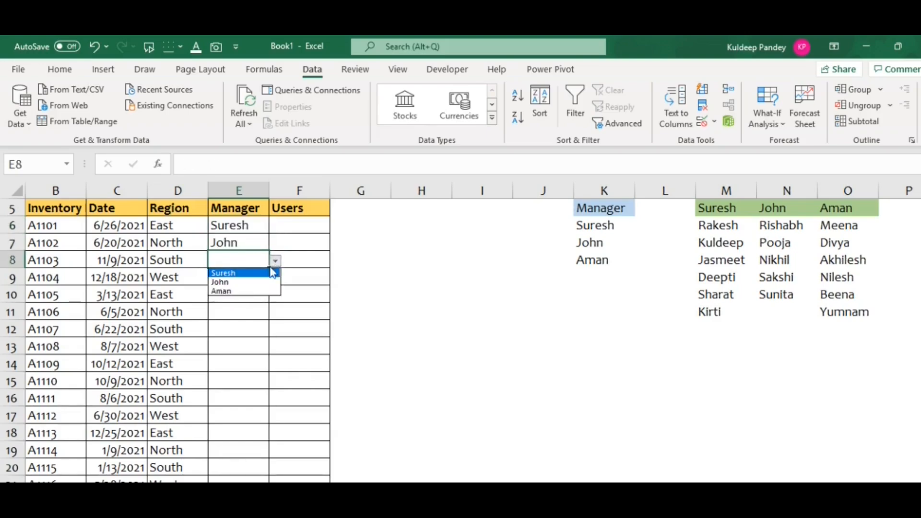
{"action": "left_click", "coordinate": [244, 291]}
{"action": "left_click", "coordinate": [245, 284]}
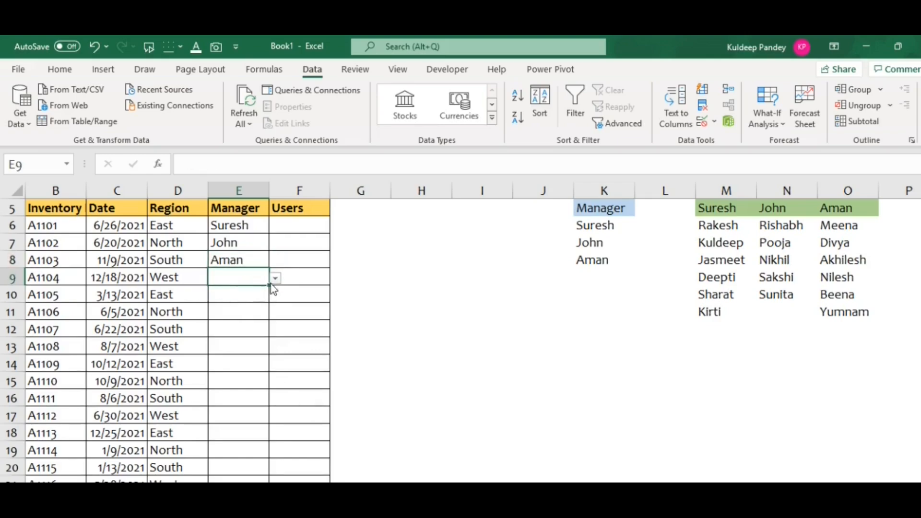
{"action": "left_click", "coordinate": [275, 279]}
{"action": "left_click", "coordinate": [240, 300]}
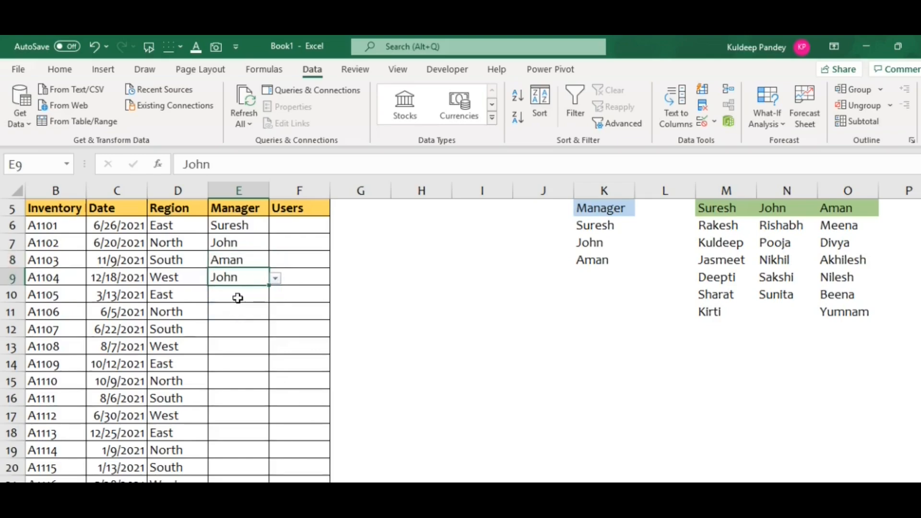
{"action": "key", "text": "Up"}
{"action": "key", "text": "Up"}
{"action": "key", "text": "Up"}
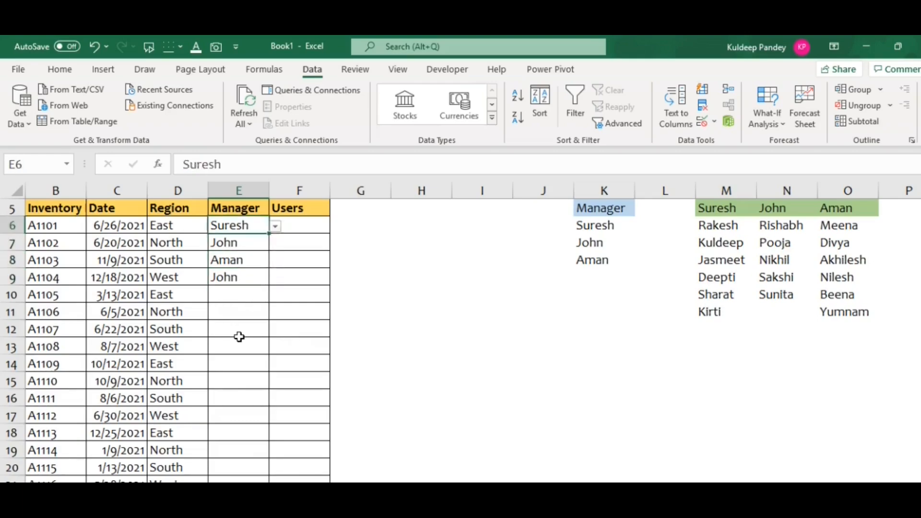
{"action": "key", "text": "Up"}
{"action": "key", "text": "Right"}
{"action": "key", "text": "Down"}
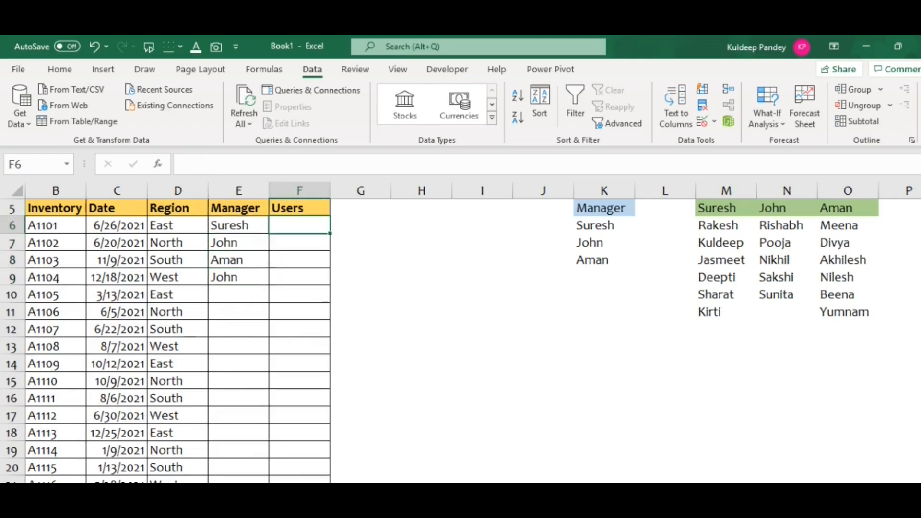
{"action": "scroll", "coordinate": [502, 223], "scroll_direction": "up", "scroll_amount": 2}
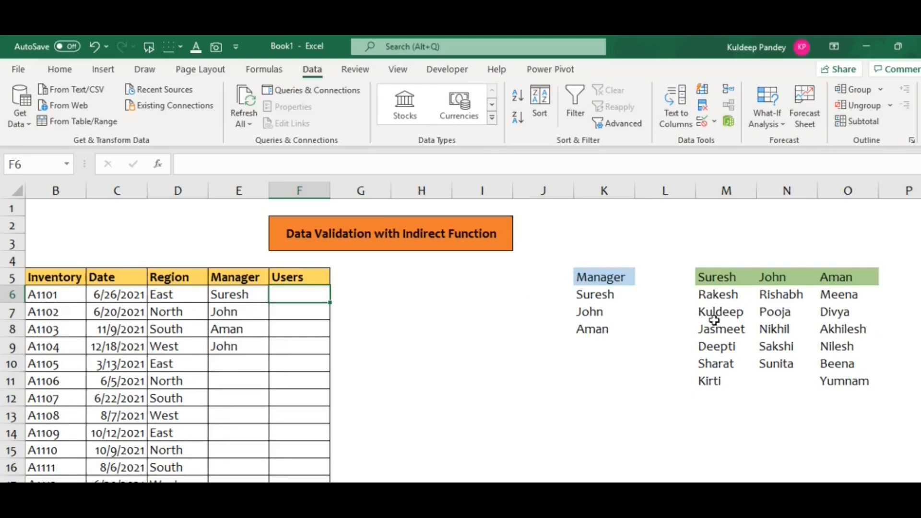
Step: Name the range M6:M11 with the manager's name from its header cell M5
{"action": "left_click", "coordinate": [706, 293]}
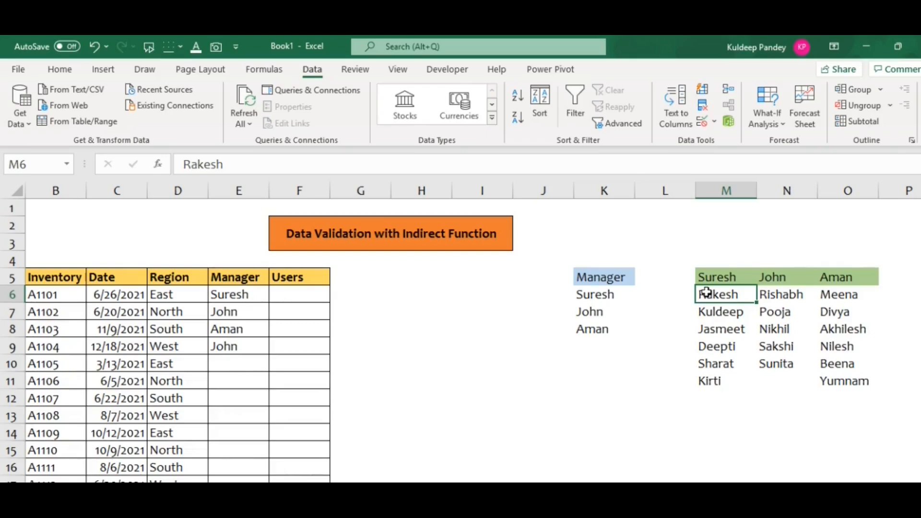
{"action": "key", "text": "ctrl+shift+Down"}
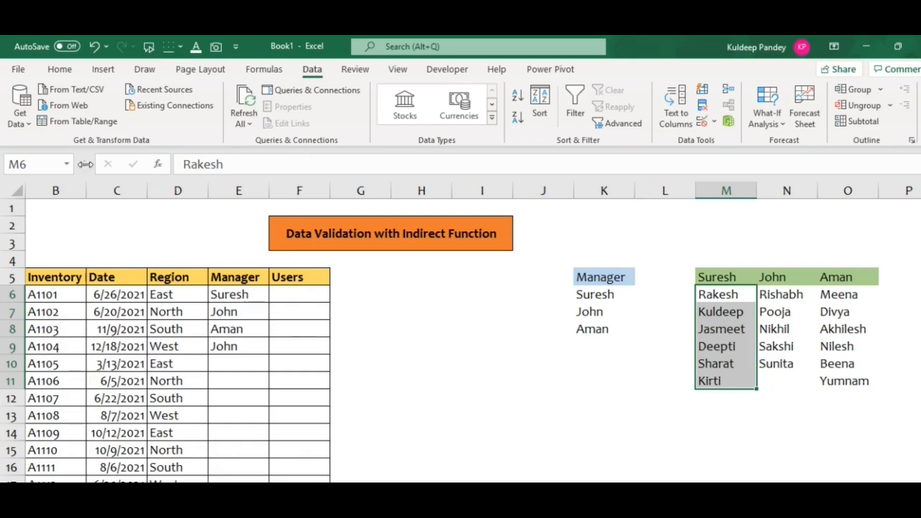
{"action": "left_click", "coordinate": [45, 167]}
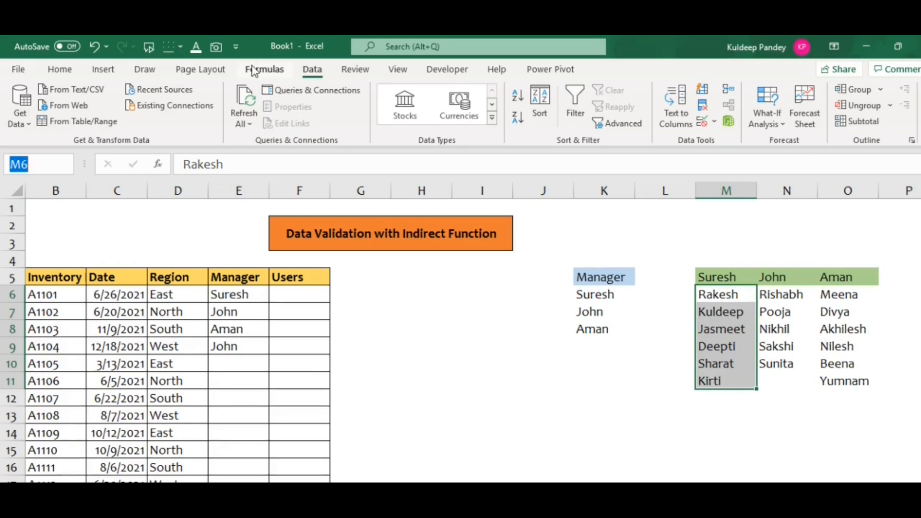
{"action": "type", "text": "Suresh"}
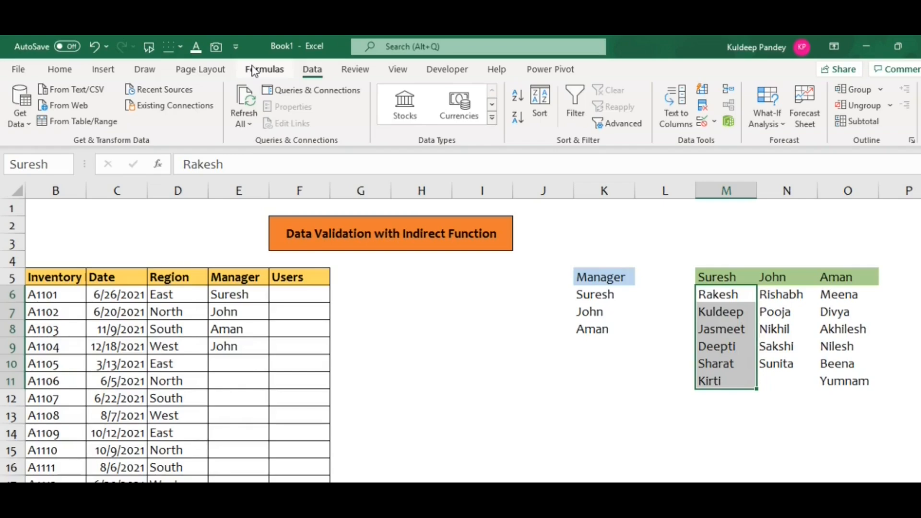
{"action": "key", "text": "Return"}
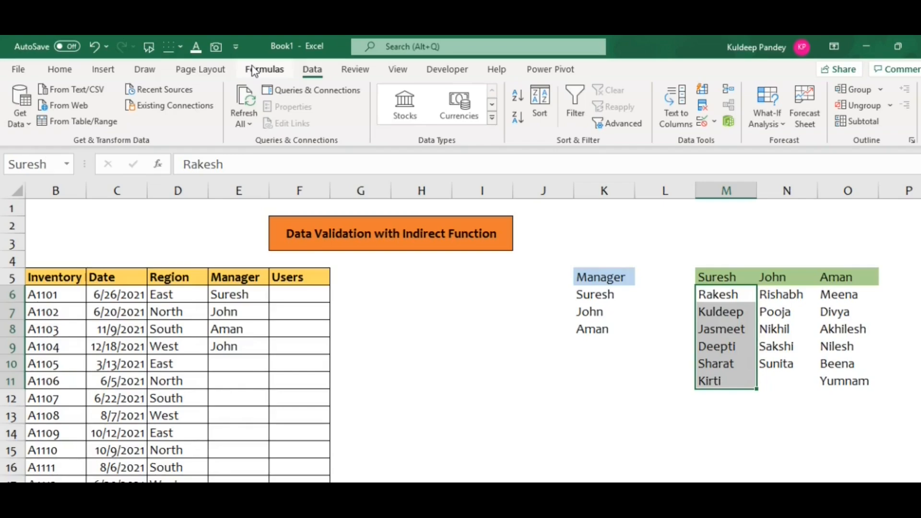
{"action": "left_click", "coordinate": [584, 382]}
Step: Name the range N6:N10 with the manager's name from its header cell N5
{"action": "left_click", "coordinate": [776, 294]}
{"action": "key", "text": "ctrl+shift+Down"}
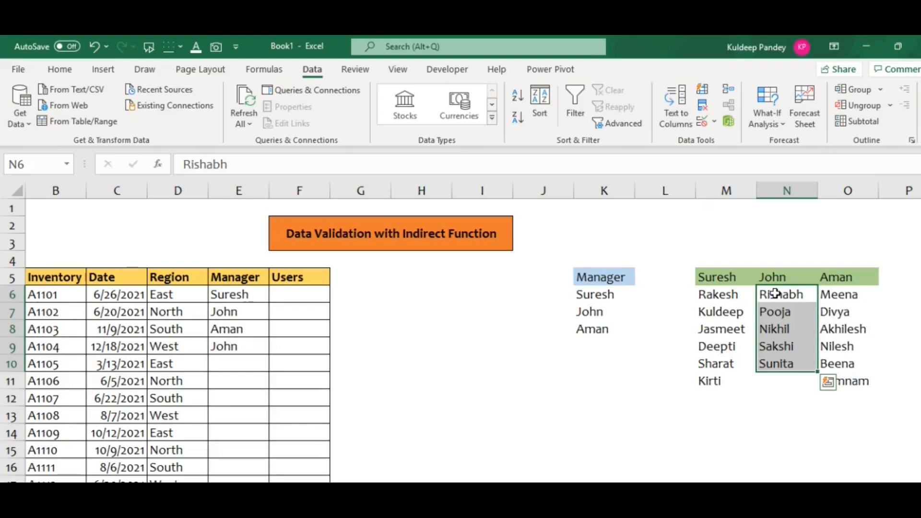
{"action": "left_click", "coordinate": [27, 165]}
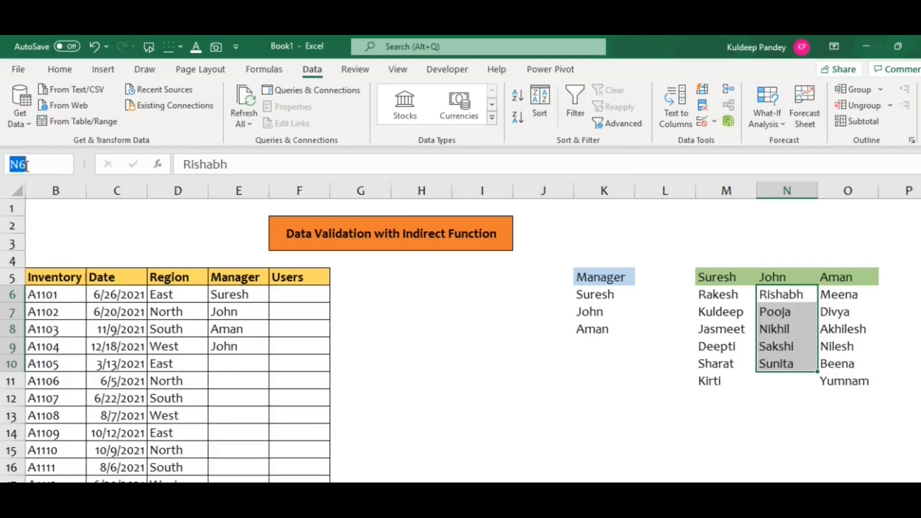
{"action": "type", "text": "John"}
{"action": "key", "text": "Return"}
Step: Name the range O6:O11 with the manager's name from its header cell O5
{"action": "left_click", "coordinate": [847, 296]}
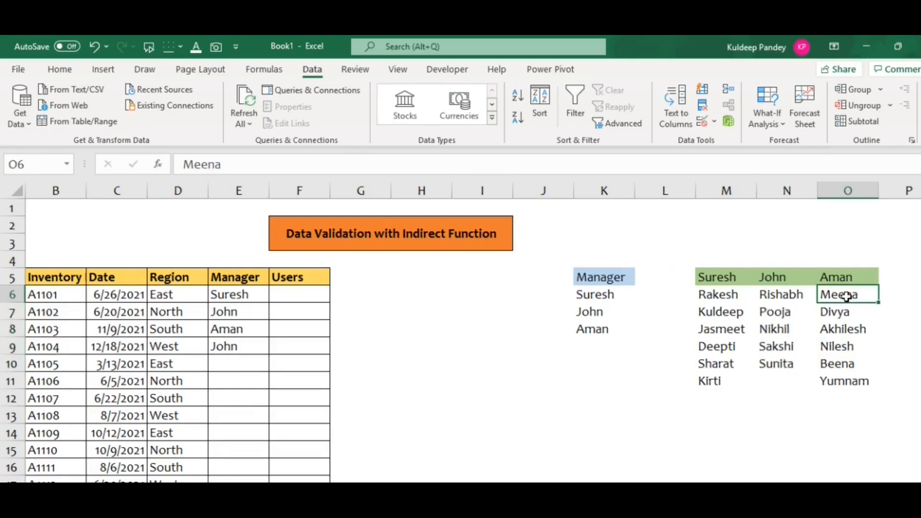
{"action": "key", "text": "ctrl+shift+Down"}
{"action": "left_click", "coordinate": [37, 164]}
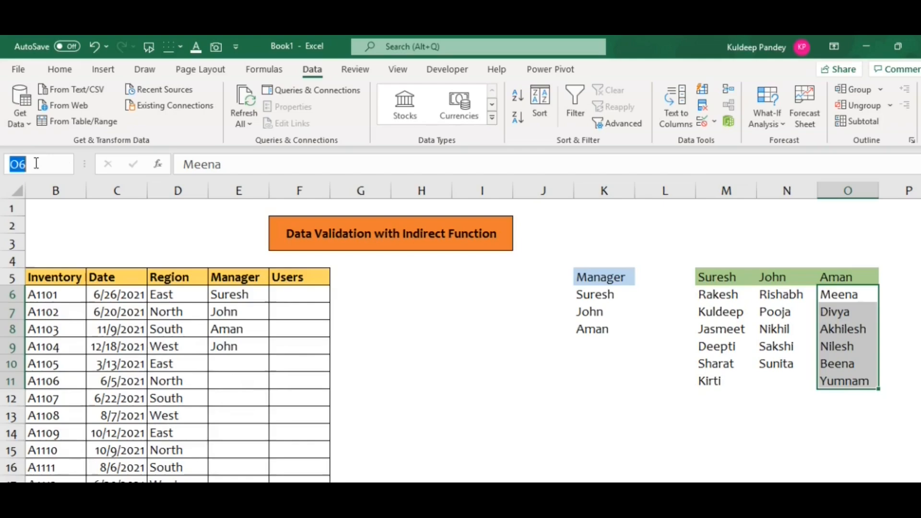
{"action": "type", "text": "Aman"}
{"action": "key", "text": "Return"}
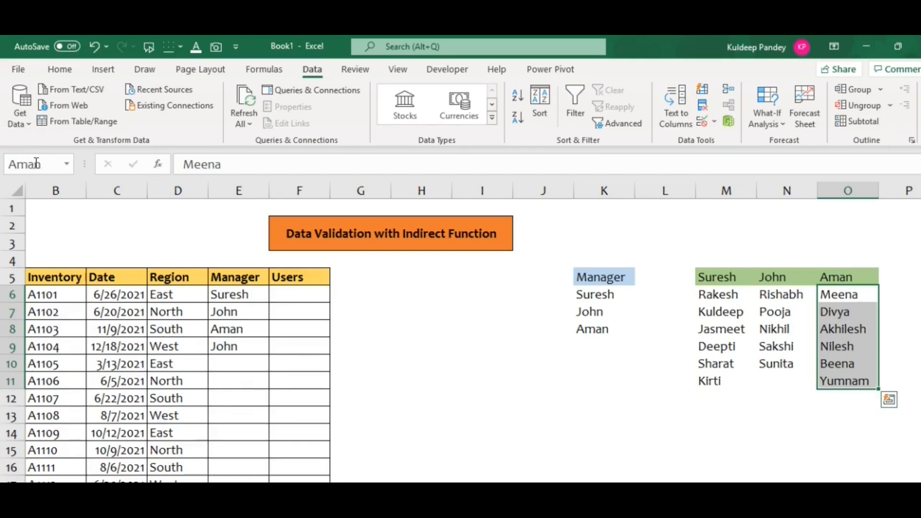
{"action": "left_click", "coordinate": [802, 398]}
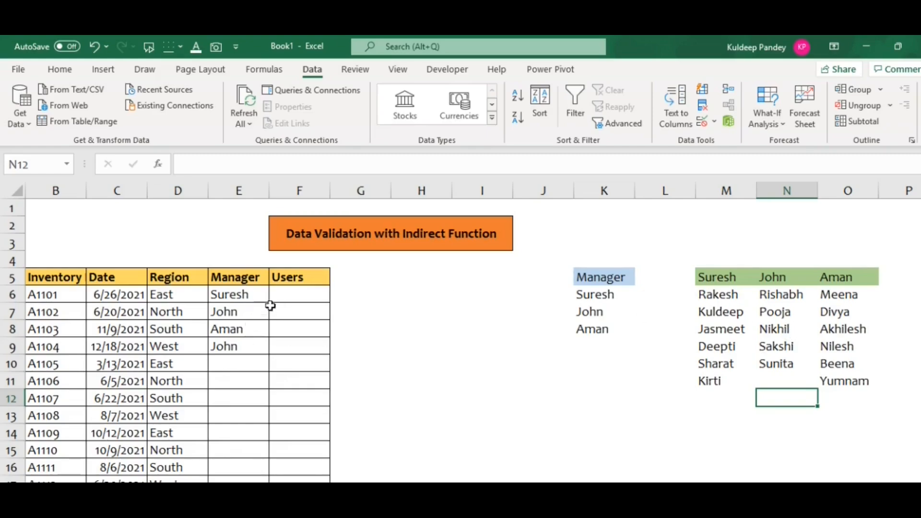
Step: Review the workbook's defined names and check which cells the third manager's named range covers
{"action": "left_click", "coordinate": [67, 165]}
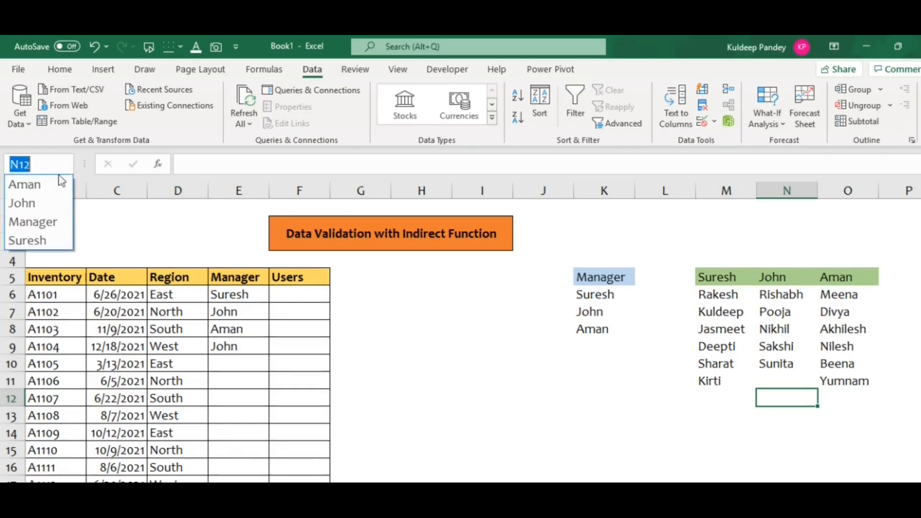
{"action": "left_click", "coordinate": [36, 185]}
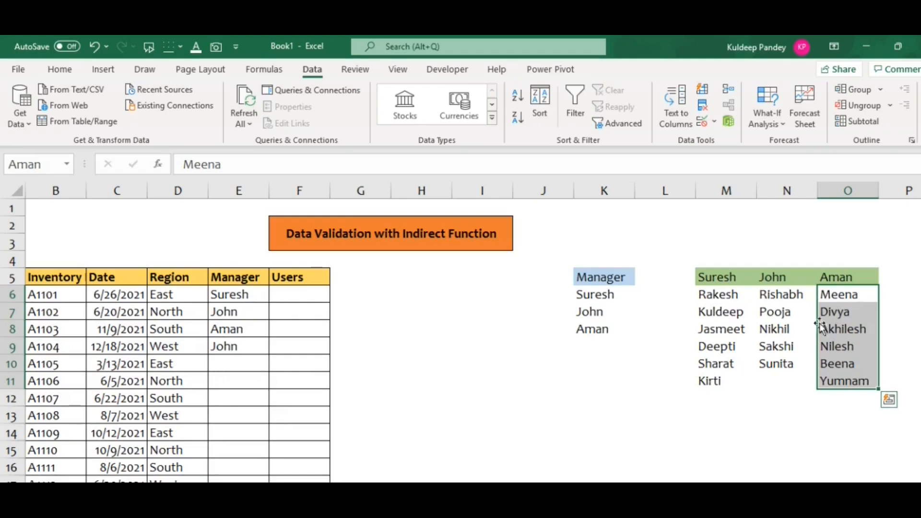
{"action": "left_click", "coordinate": [637, 379]}
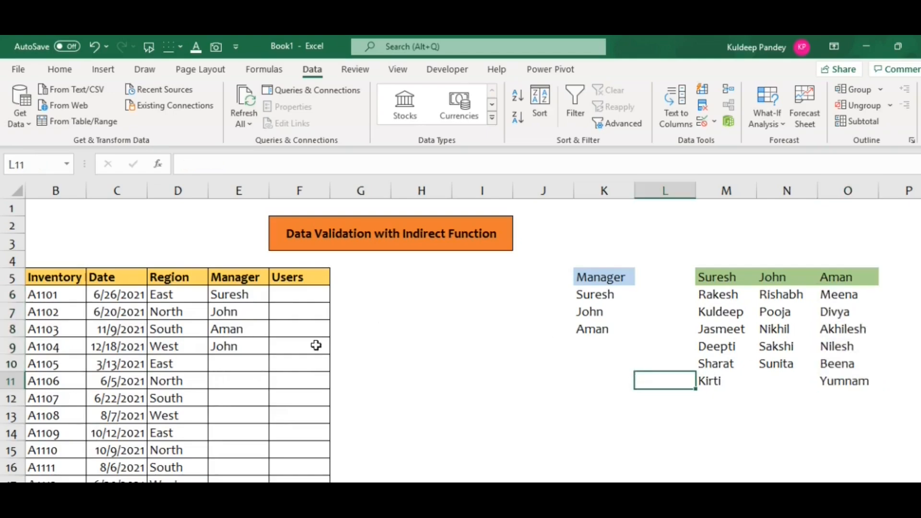
Step: Start data validation on the Users cells F6:F16 and set the allowed type to List
{"action": "left_click", "coordinate": [301, 296]}
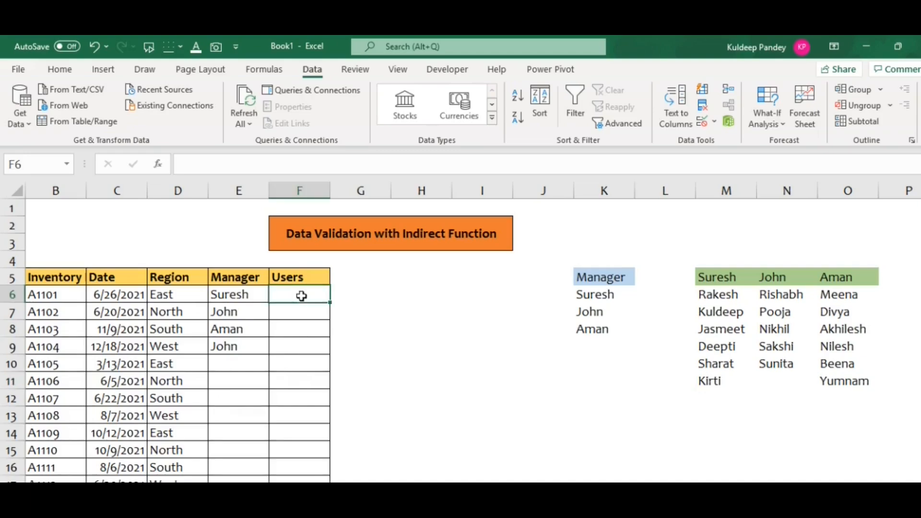
{"action": "key", "text": "shift+Down"}
{"action": "key", "text": "shift+Down"}
{"action": "key", "text": "shift+Down"}
{"action": "key", "text": "shift+Down"}
{"action": "key", "text": "shift+Down"}
{"action": "key", "text": "shift+Down"}
{"action": "key", "text": "shift+Down"}
{"action": "key", "text": "shift+Down"}
{"action": "key", "text": "shift+Down"}
{"action": "key", "text": "shift+Down"}
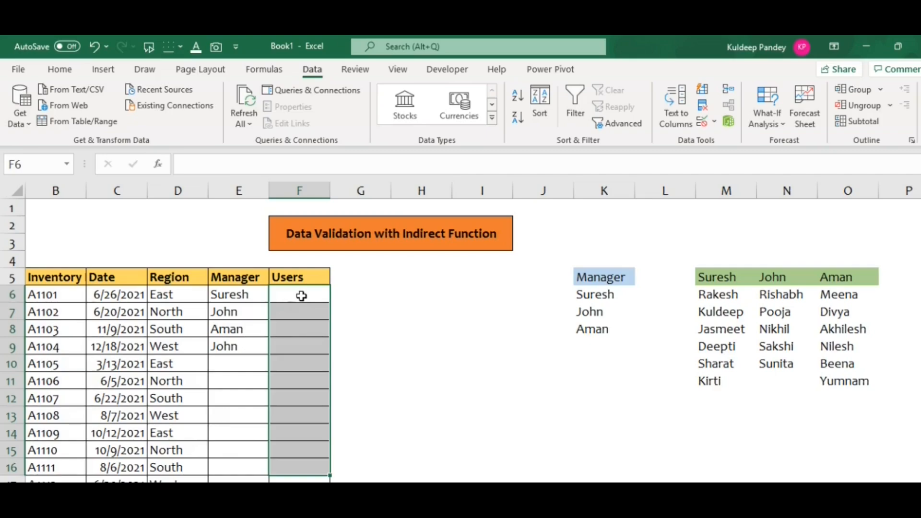
{"action": "left_click", "coordinate": [715, 124]}
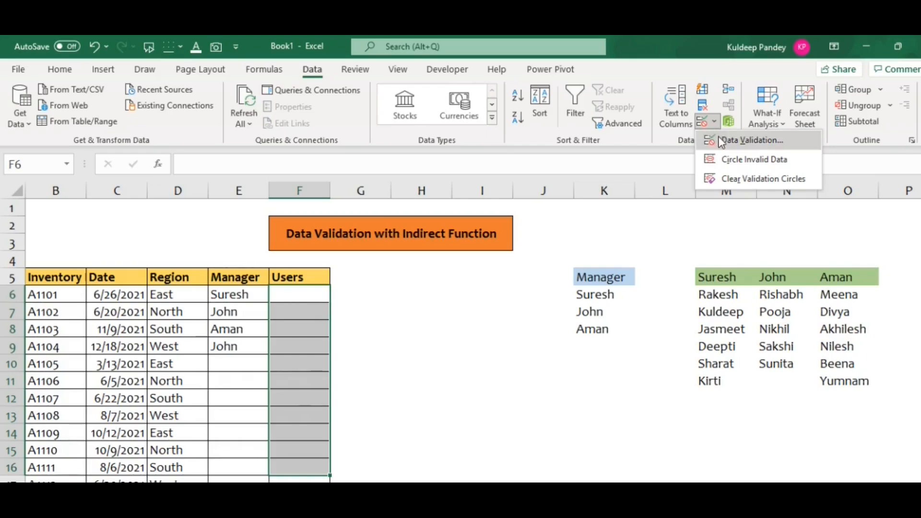
{"action": "left_click", "coordinate": [720, 139]}
{"action": "left_click", "coordinate": [516, 238]}
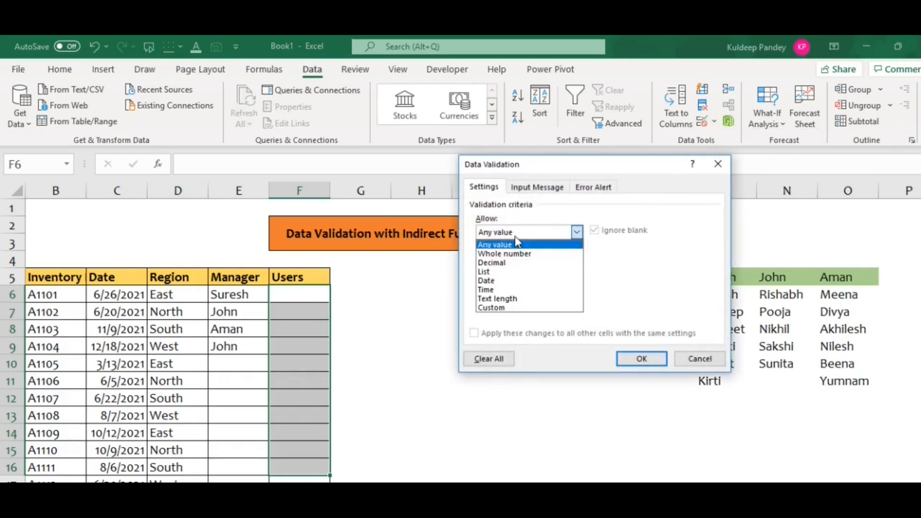
{"action": "left_click", "coordinate": [490, 270]}
Step: Set the Users validation source to =indirect(E6) with a relative cell reference and apply it
{"action": "left_click", "coordinate": [486, 288]}
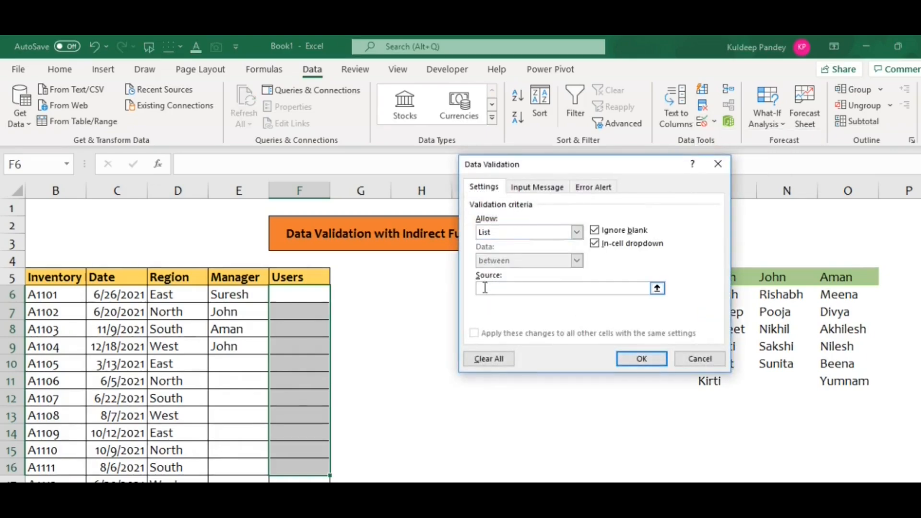
{"action": "type", "text": "="}
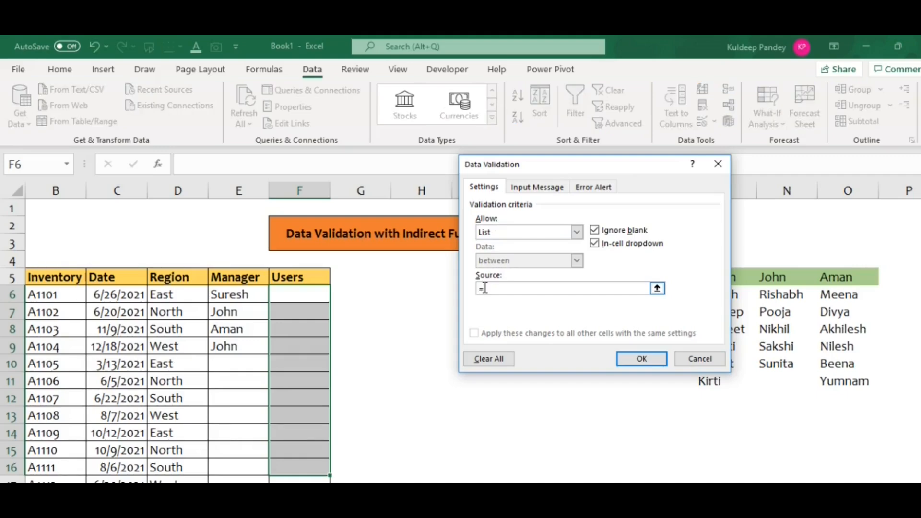
{"action": "type", "text": "In"}
{"action": "type", "text": "direct("}
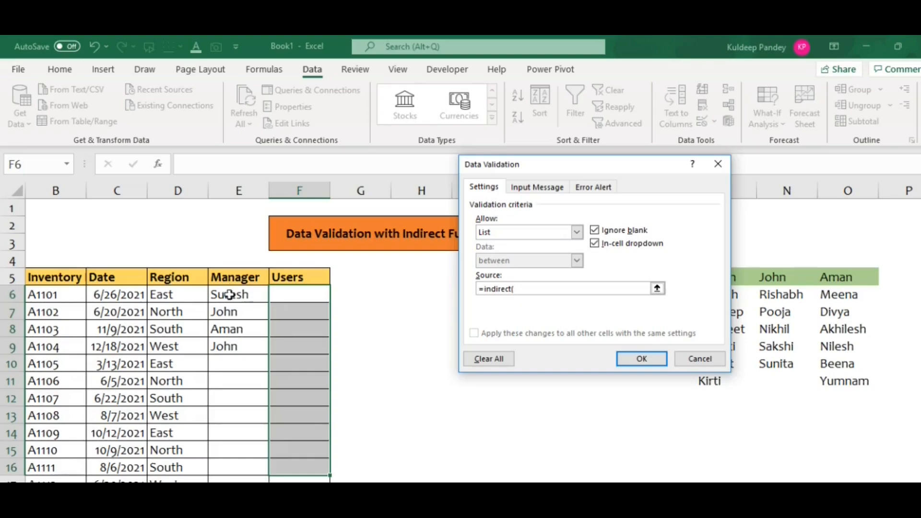
{"action": "left_click", "coordinate": [230, 295]}
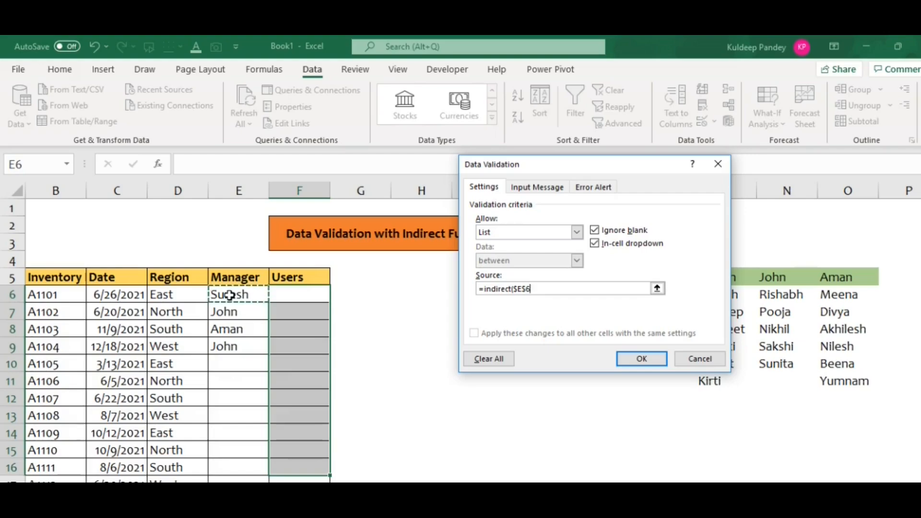
{"action": "left_click", "coordinate": [519, 291]}
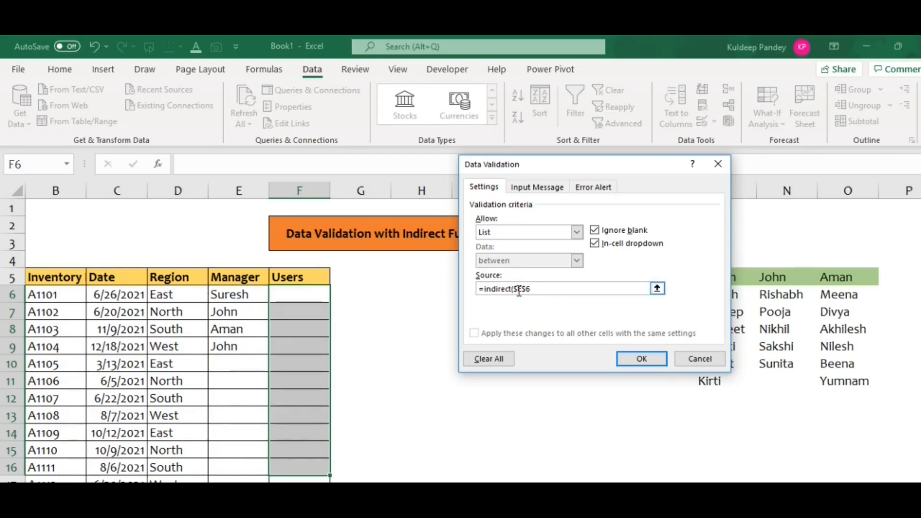
{"action": "key", "text": "BackSpace"}
{"action": "left_click", "coordinate": [524, 290]}
{"action": "key", "text": "BackSpace"}
{"action": "type", "text": ")"}
{"action": "left_click", "coordinate": [639, 360]}
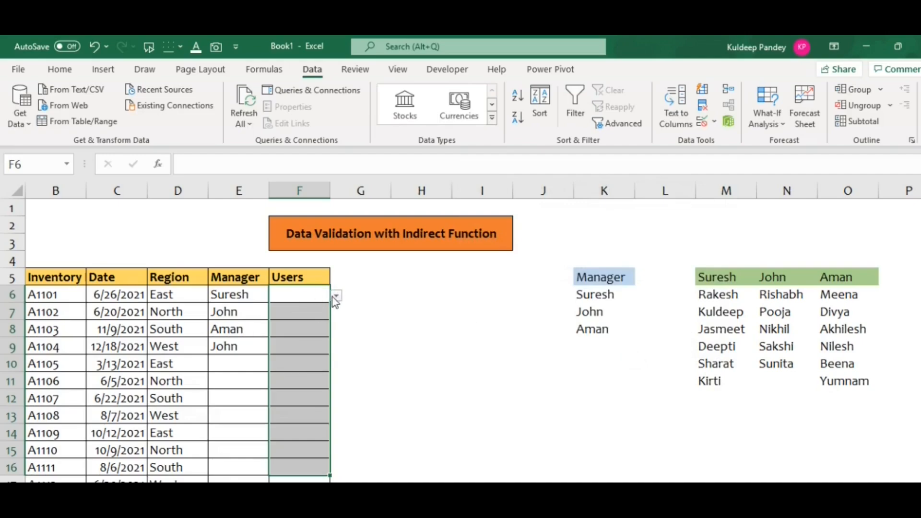
Step: Choose the last listed user in F6 and the fourth listed user in F7 from their dropdowns
{"action": "left_click", "coordinate": [318, 307]}
{"action": "left_click", "coordinate": [318, 331]}
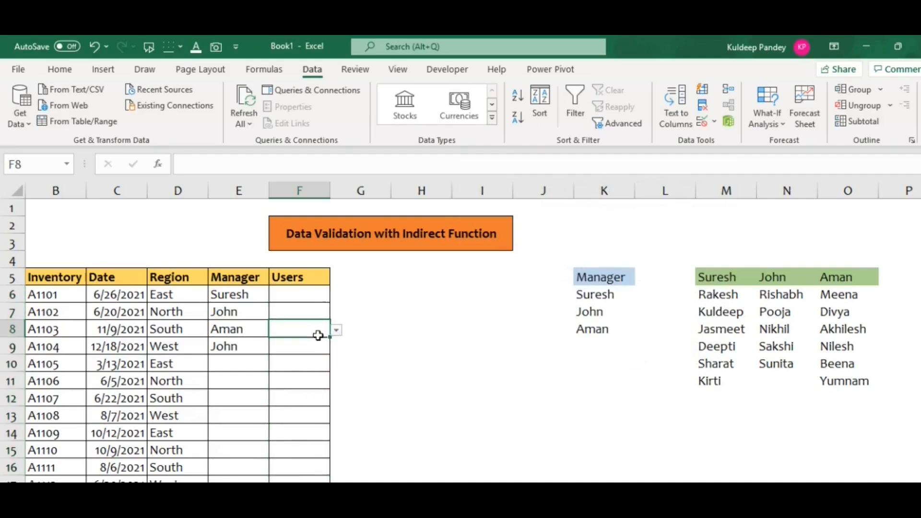
{"action": "left_click", "coordinate": [310, 366]}
{"action": "left_click", "coordinate": [317, 297]}
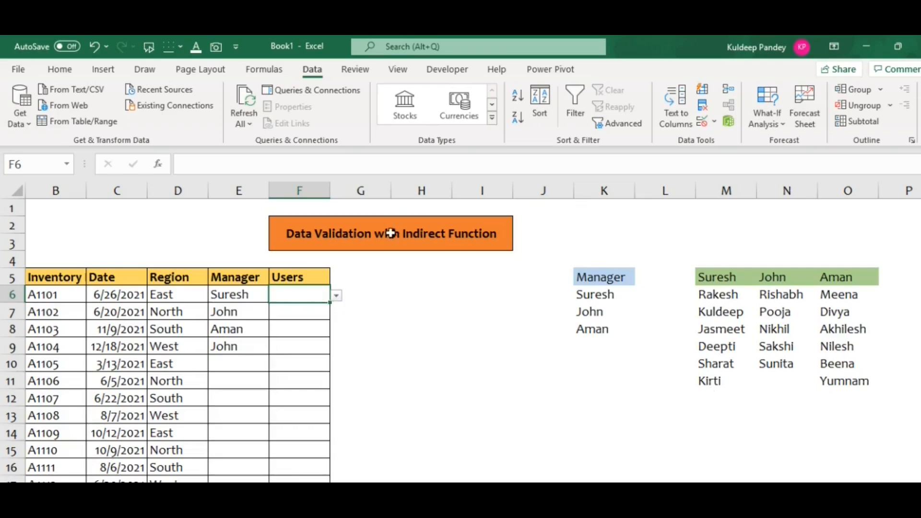
{"action": "left_click", "coordinate": [337, 296]}
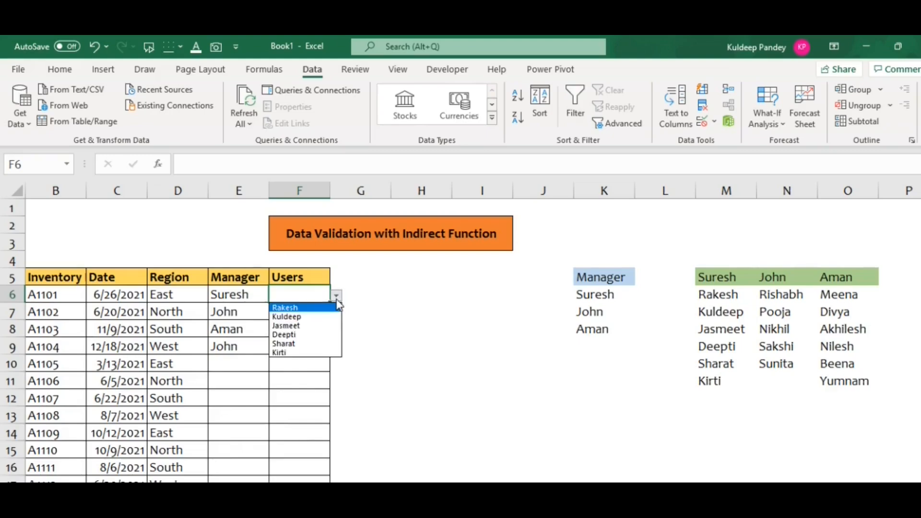
{"action": "left_click", "coordinate": [290, 353]}
{"action": "left_click", "coordinate": [295, 312]}
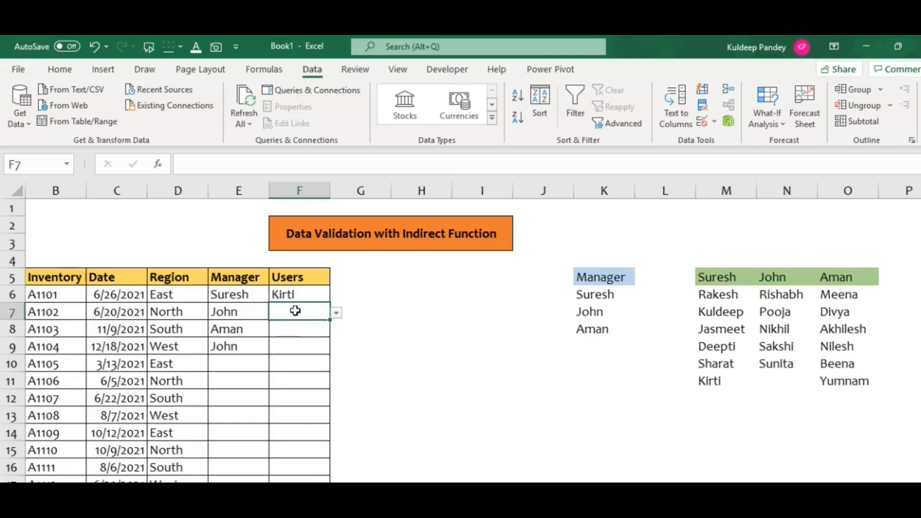
{"action": "left_click", "coordinate": [337, 314]}
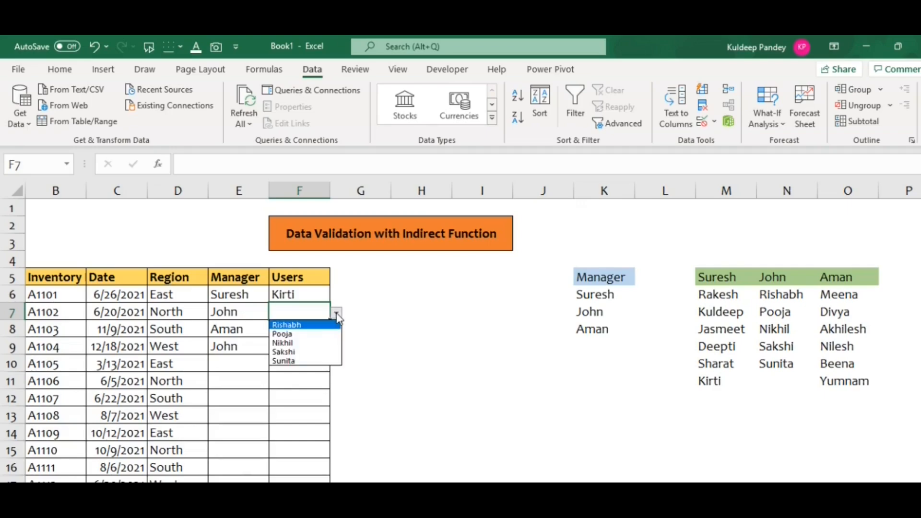
{"action": "left_click", "coordinate": [295, 354]}
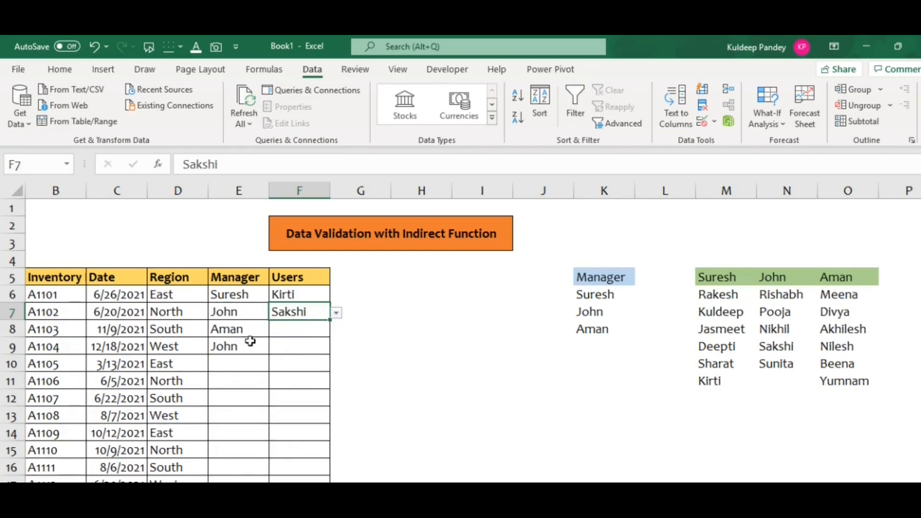
Step: Choose the second listed user in F8 from the list belonging to the third manager
{"action": "left_click", "coordinate": [300, 332]}
{"action": "left_click", "coordinate": [336, 331]}
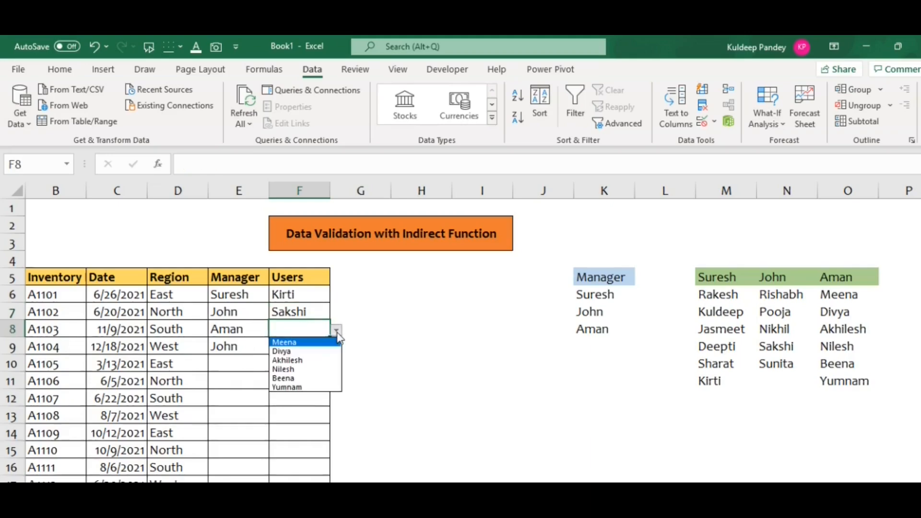
{"action": "left_click", "coordinate": [288, 352]}
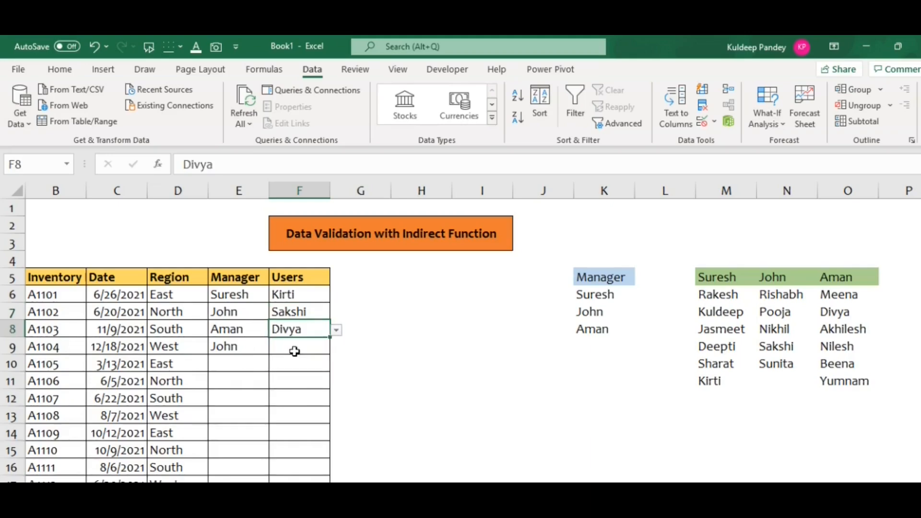
Step: Change the manager in E8 to the first listed one and pick the second user from the matching list in F8
{"action": "left_click", "coordinate": [238, 331]}
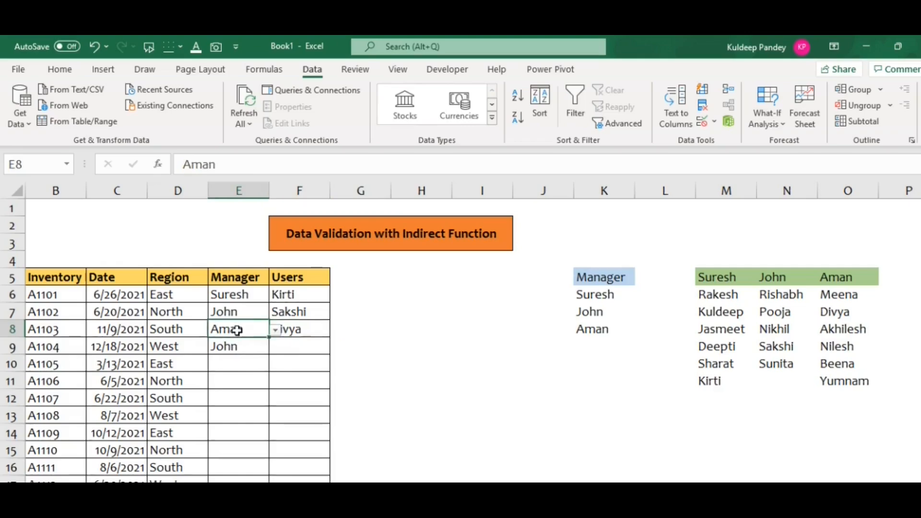
{"action": "left_click", "coordinate": [274, 331]}
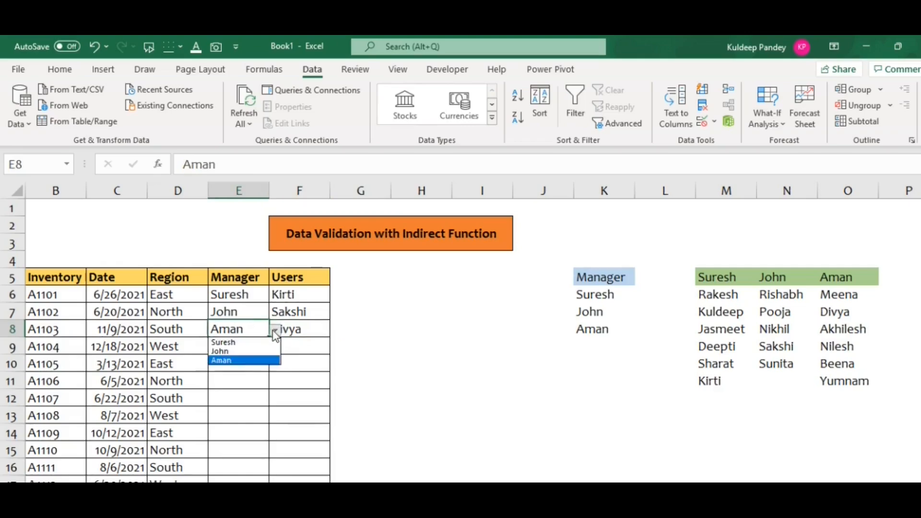
{"action": "left_click", "coordinate": [249, 343]}
{"action": "left_click", "coordinate": [315, 323]}
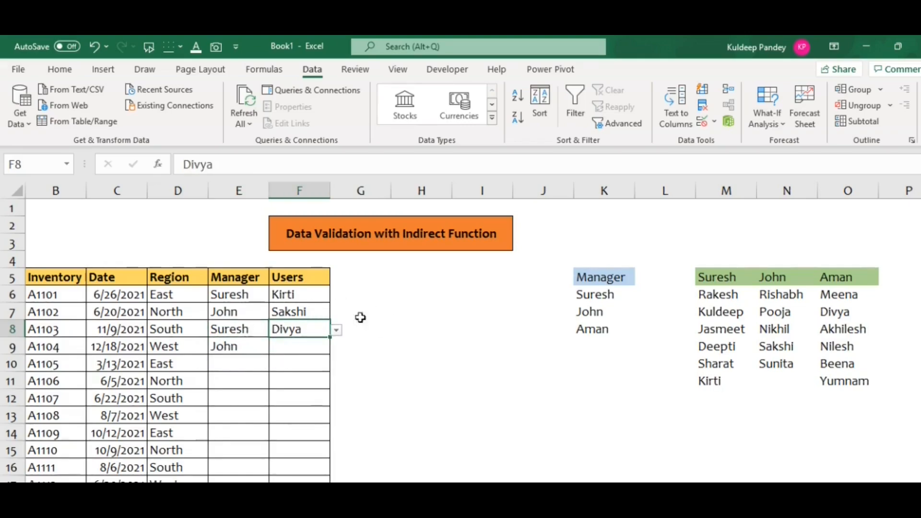
{"action": "left_click", "coordinate": [337, 331]}
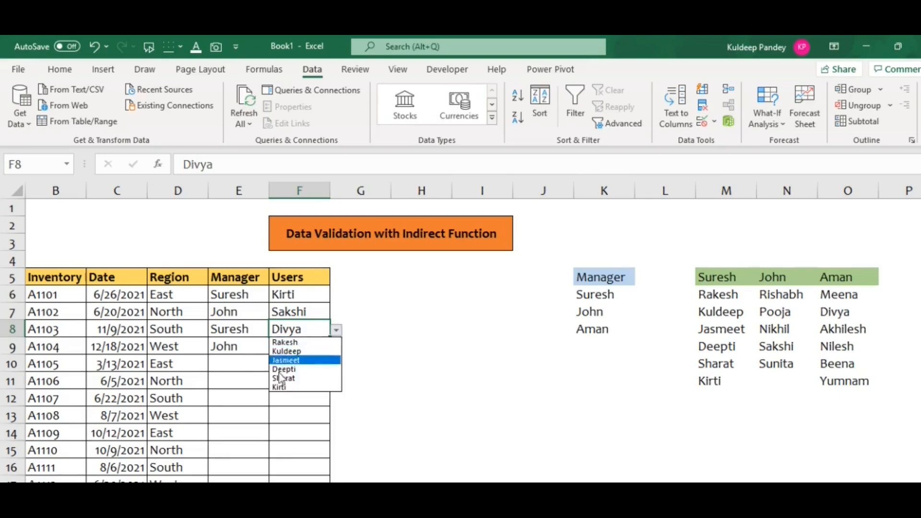
{"action": "left_click", "coordinate": [287, 352]}
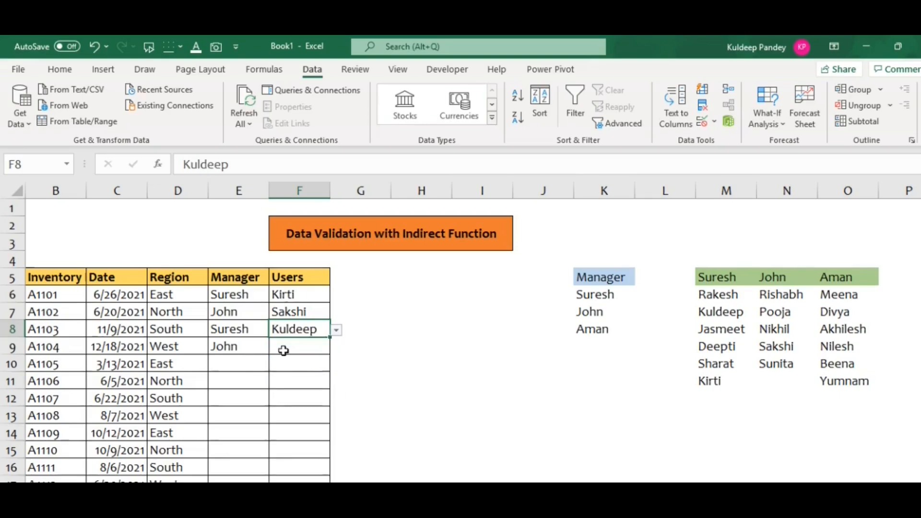